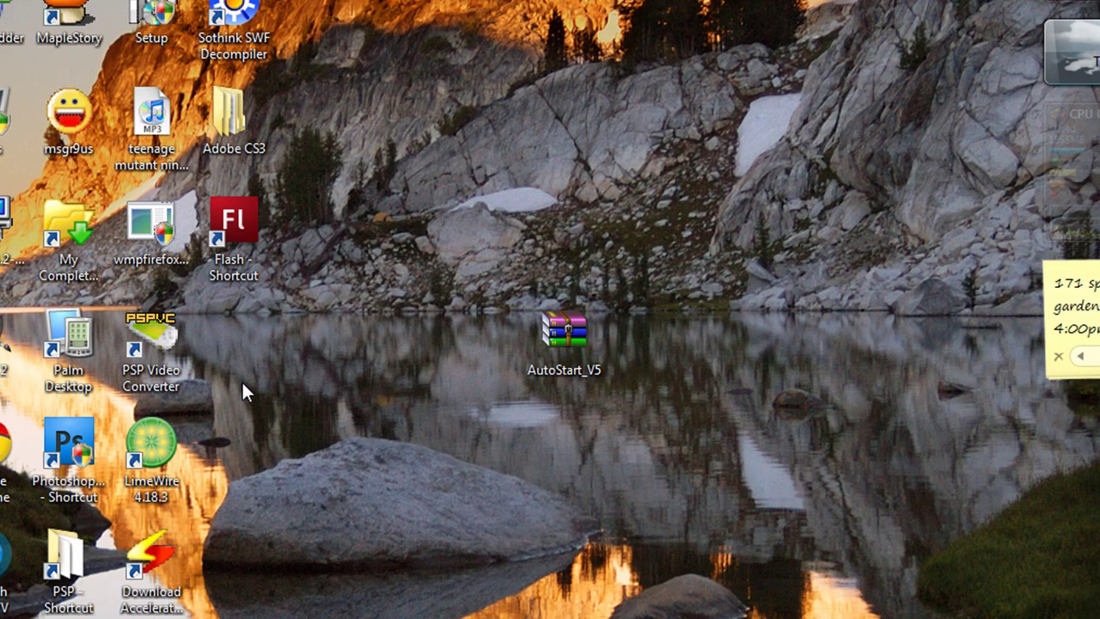
# Open the AutoStart_V5 folder in AutoStart_V5.rar and drag PSP, seplugins and Cintro.pmf to the desktop
pyautogui.doubleClick(562, 348)
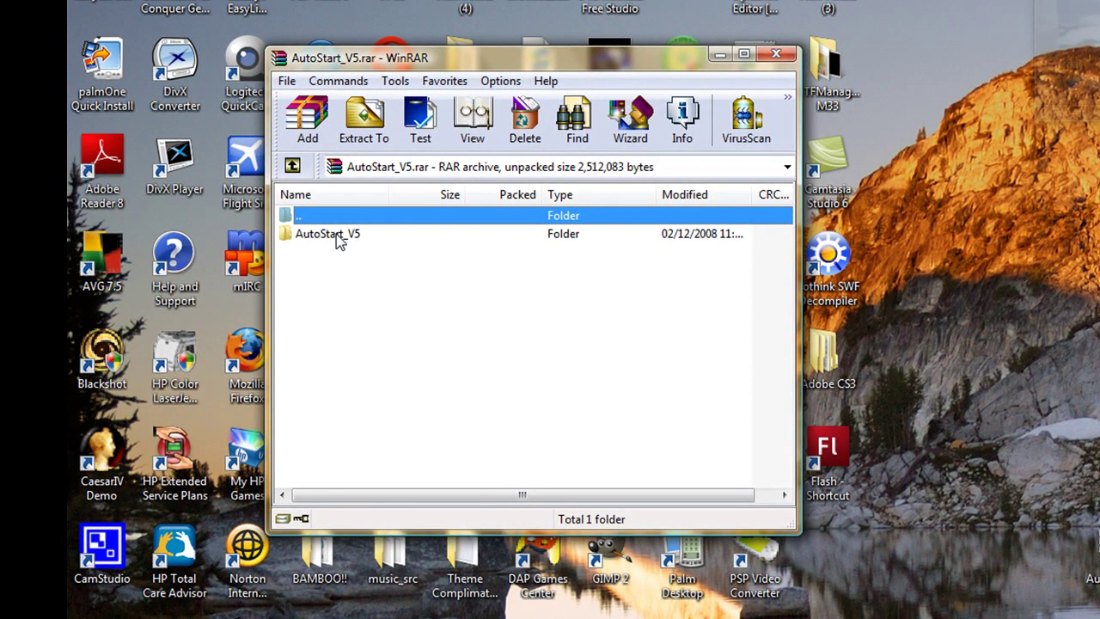
pyautogui.doubleClick(328, 234)
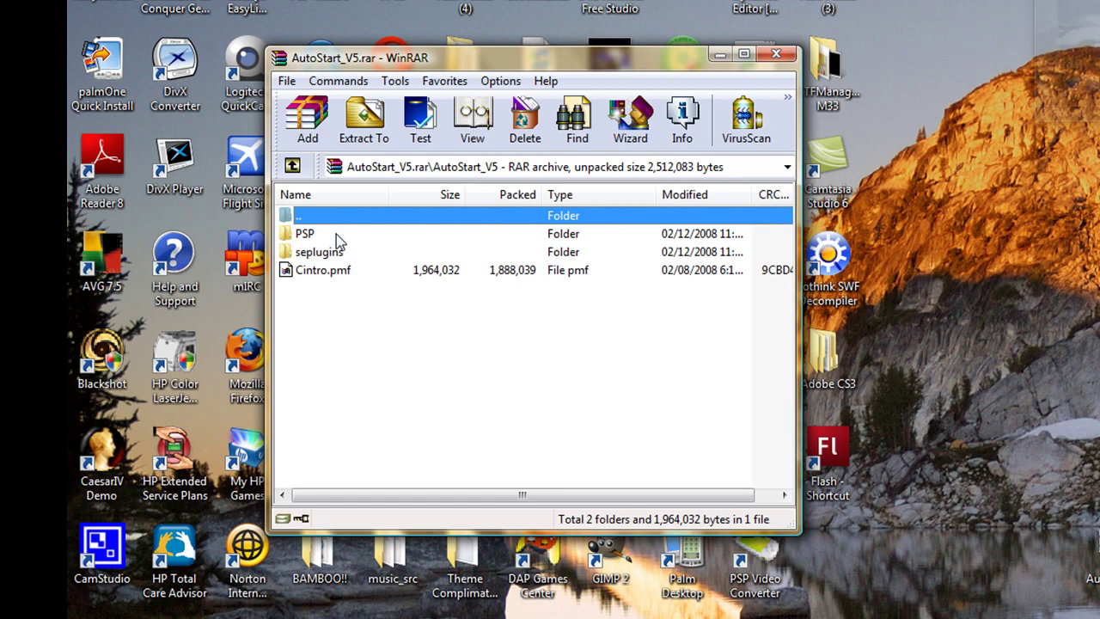
pyautogui.moveTo(303, 329); pyautogui.dragTo(692, 310)
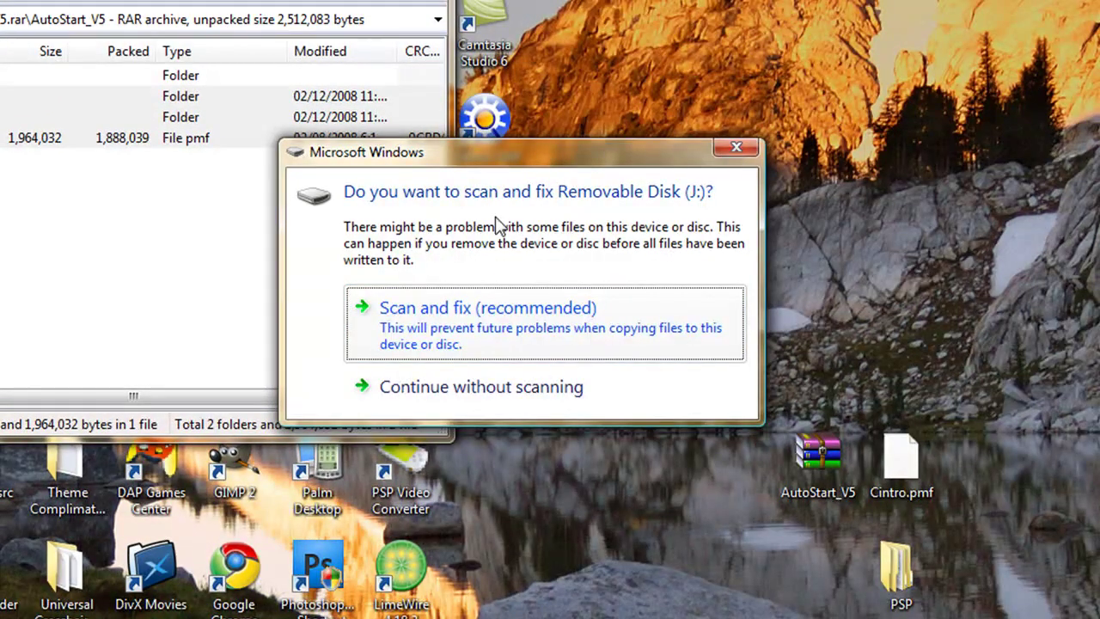
# Skip scanning the memory stick and open Removable Disk (J:) from Computer using Win+E
pyautogui.click(511, 395)
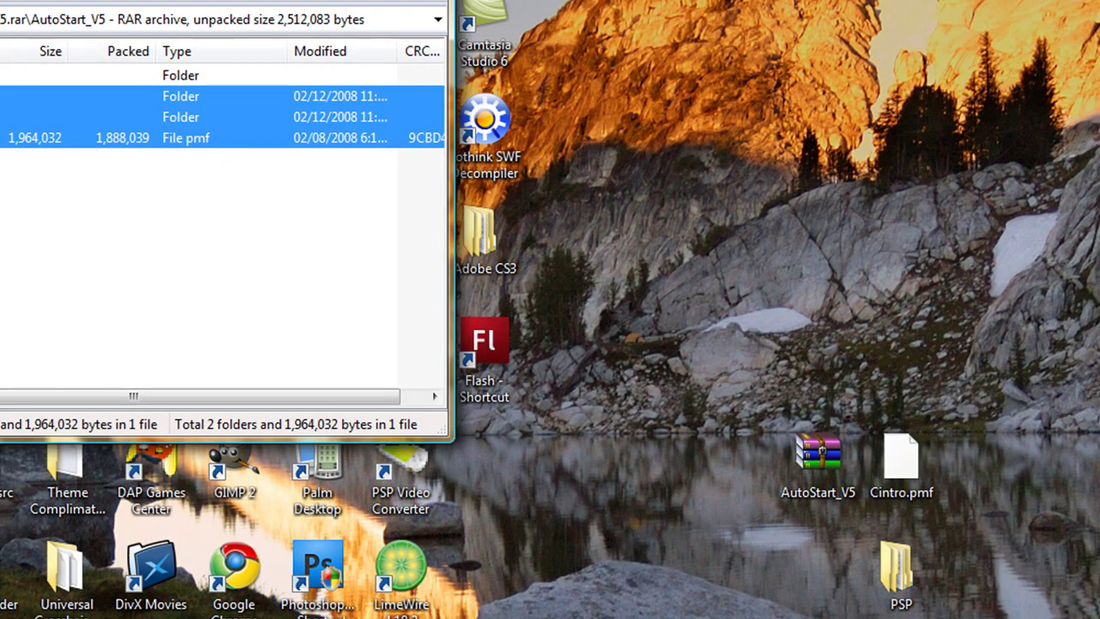
pyautogui.press('super')
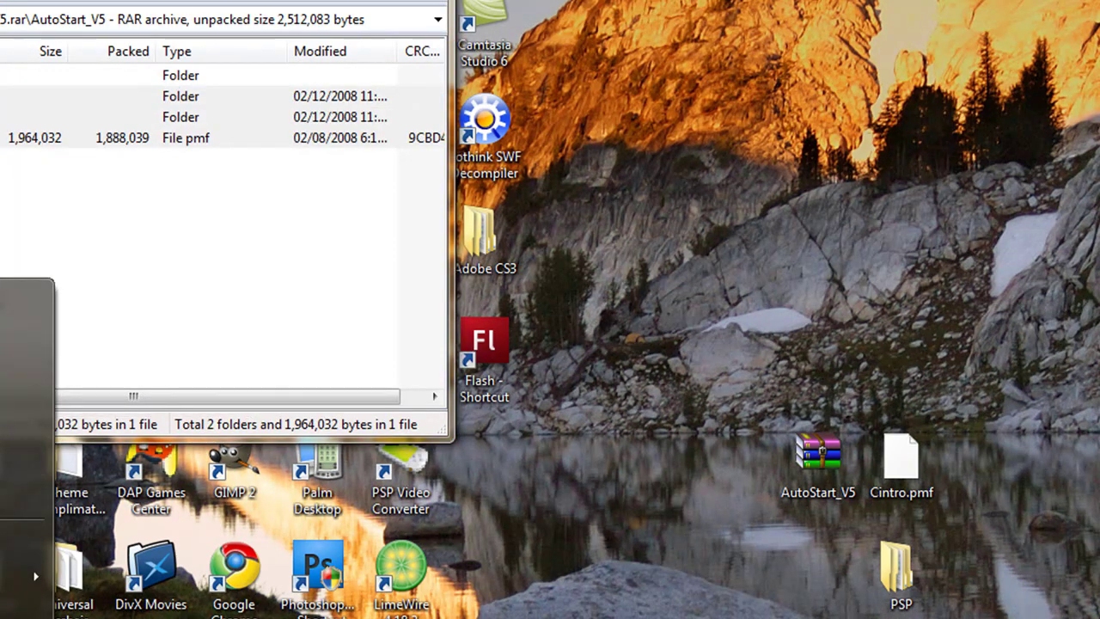
pyautogui.press('super+e')
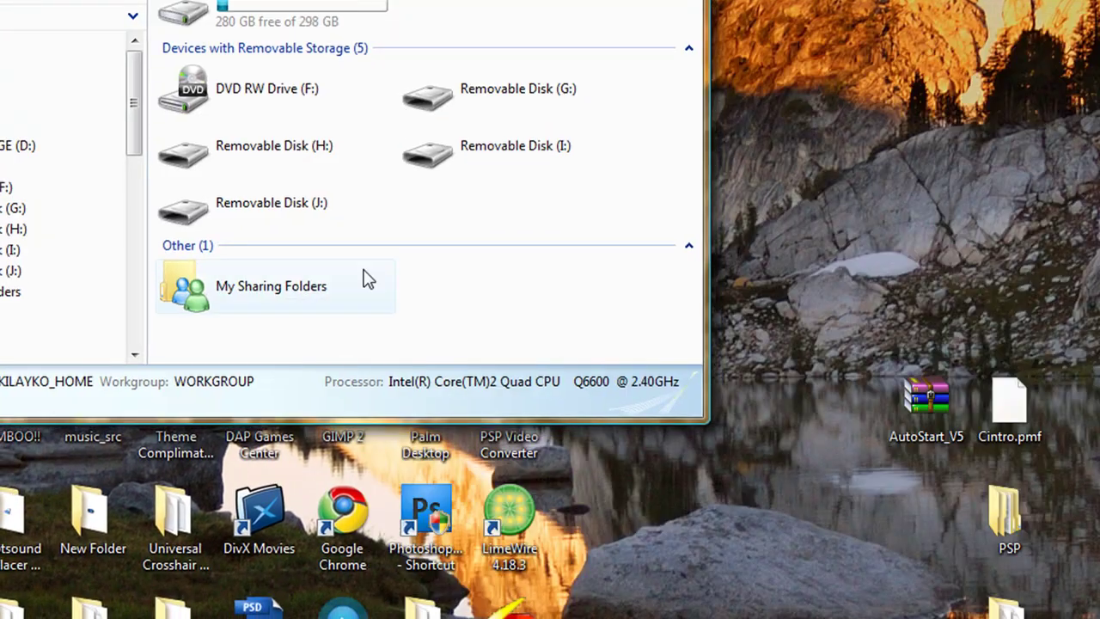
pyautogui.doubleClick(325, 206)
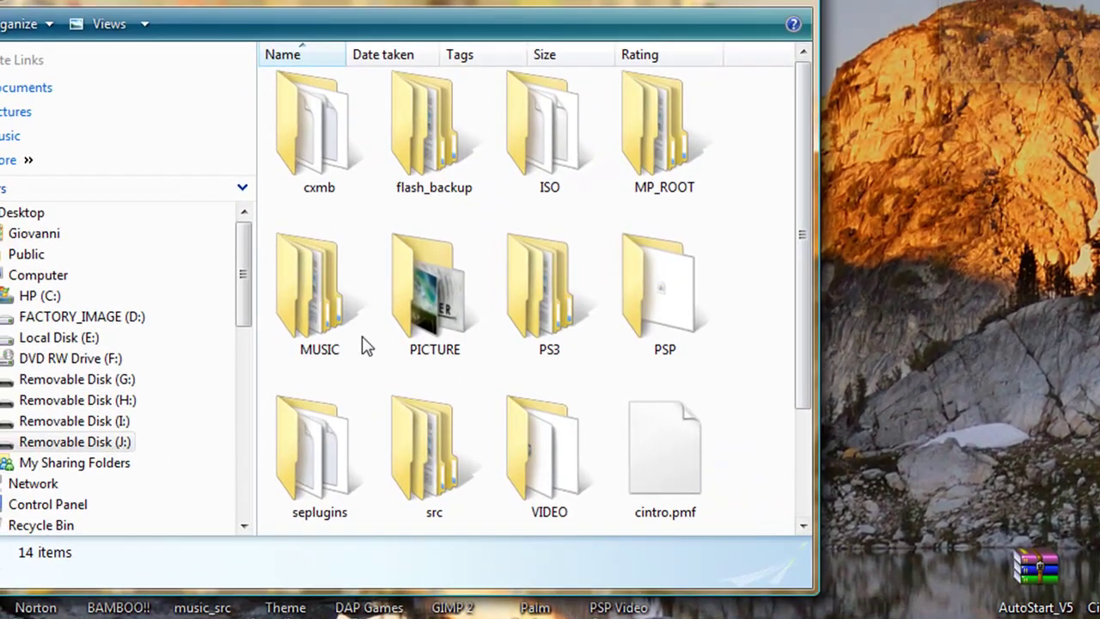
pyautogui.moveTo(591, 0); pyautogui.dragTo(676, 66)
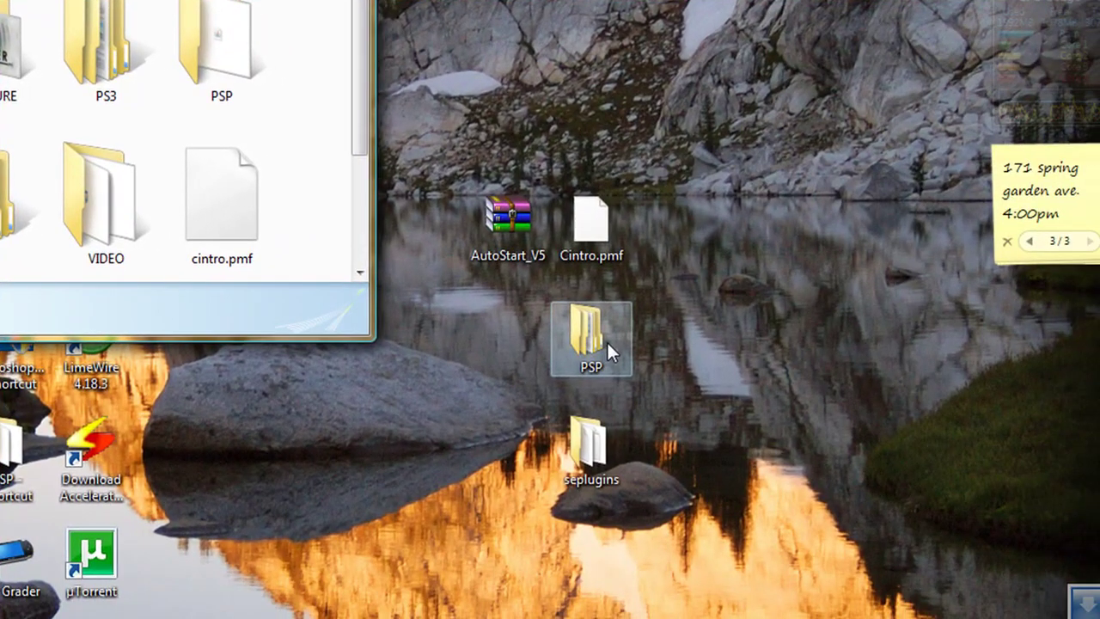
# Open the desktop PSP folder and J:\PSP in side-by-side windows
pyautogui.doubleClick(607, 340)
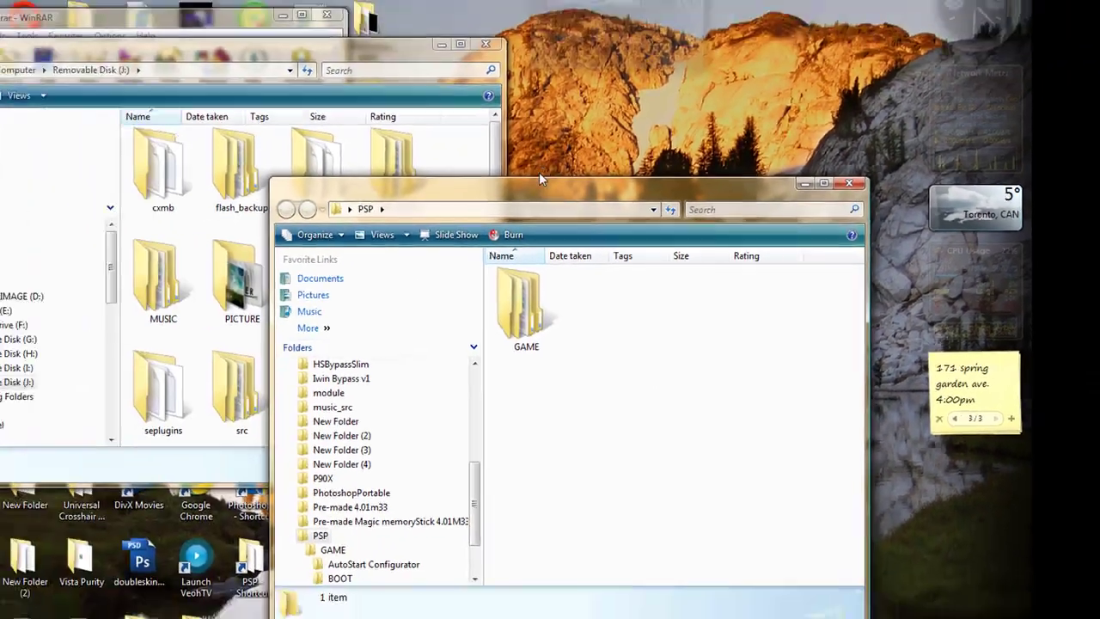
pyautogui.moveTo(539, 180); pyautogui.dragTo(821, 138)
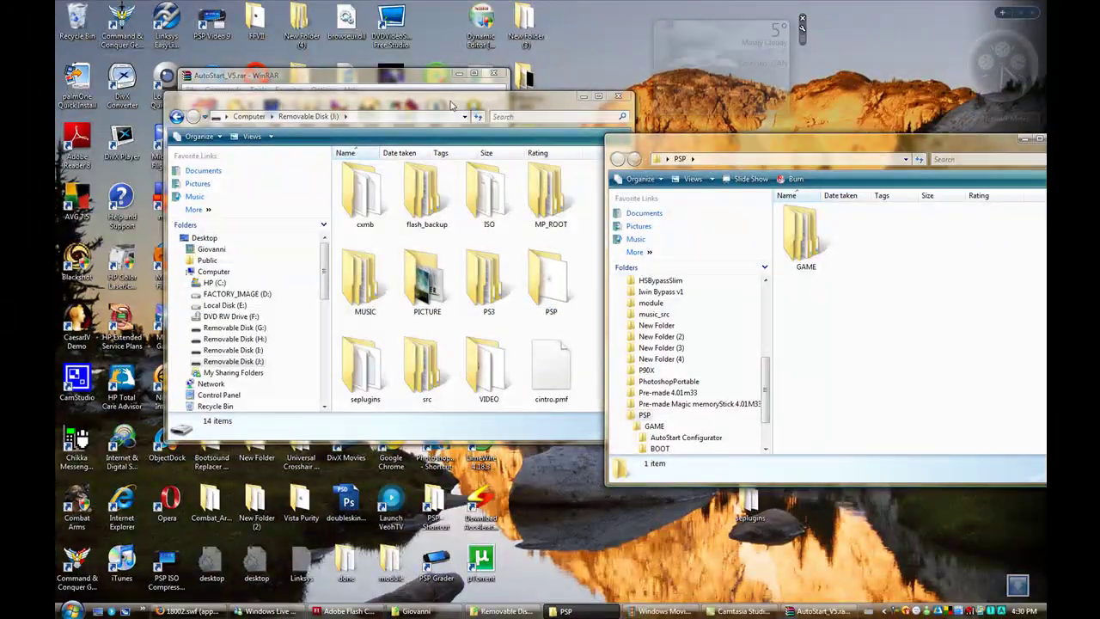
pyautogui.moveTo(451, 104); pyautogui.dragTo(339, 85)
pyautogui.doubleClick(434, 284)
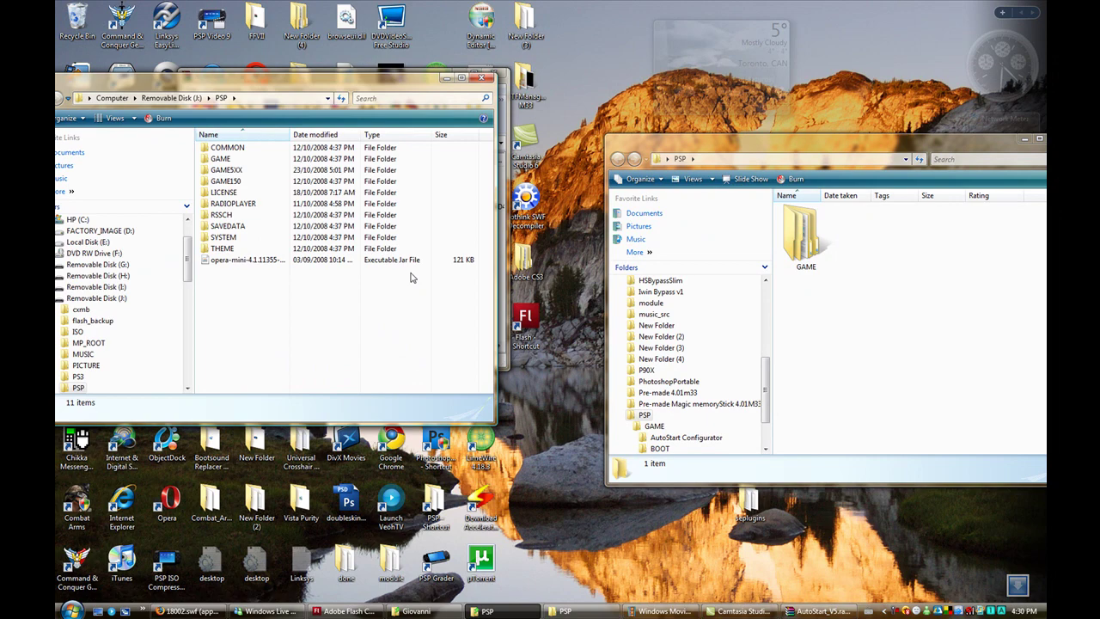
pyautogui.click(862, 346)
# Copy GAME into J:\PSP, approving both folder merges and replacing EBOOT.PBP
pyautogui.moveTo(803, 228); pyautogui.dragTo(286, 342)
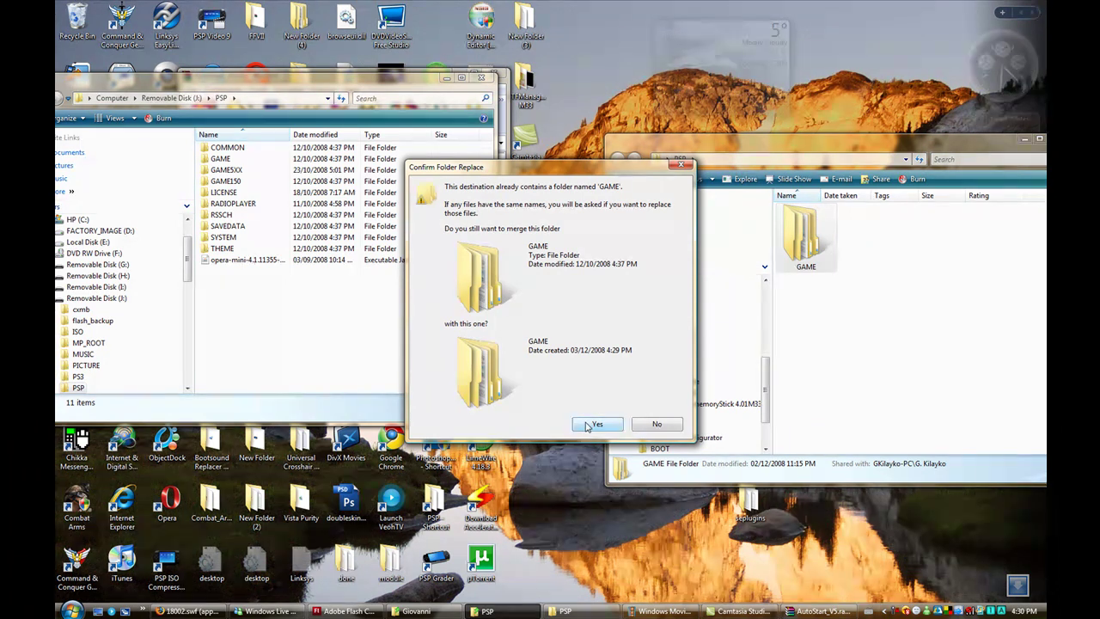
pyautogui.click(593, 424)
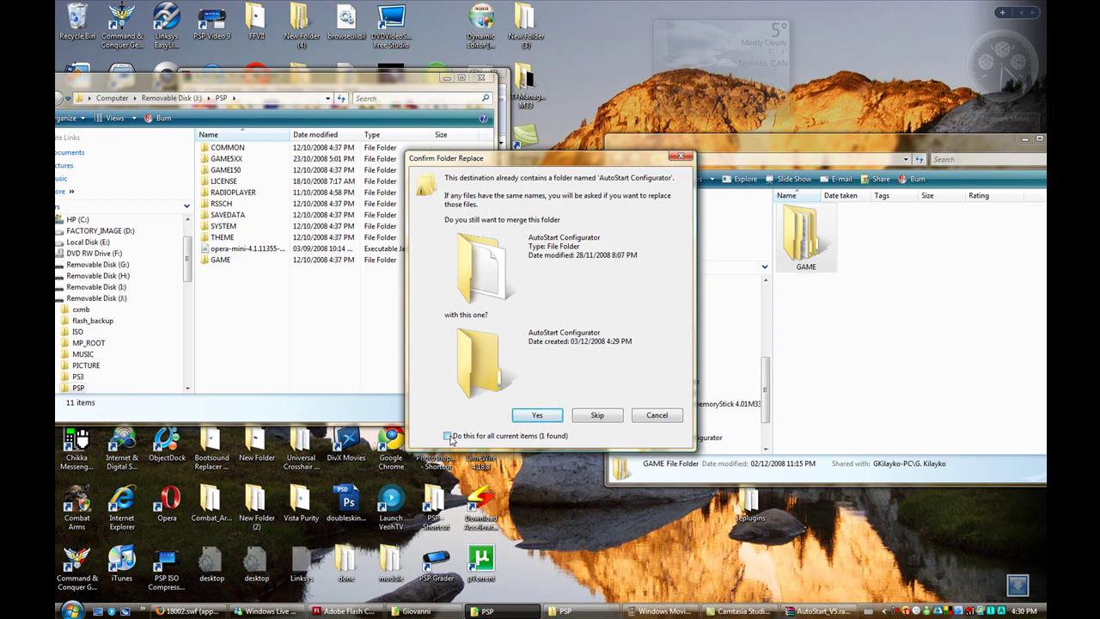
pyautogui.click(551, 421)
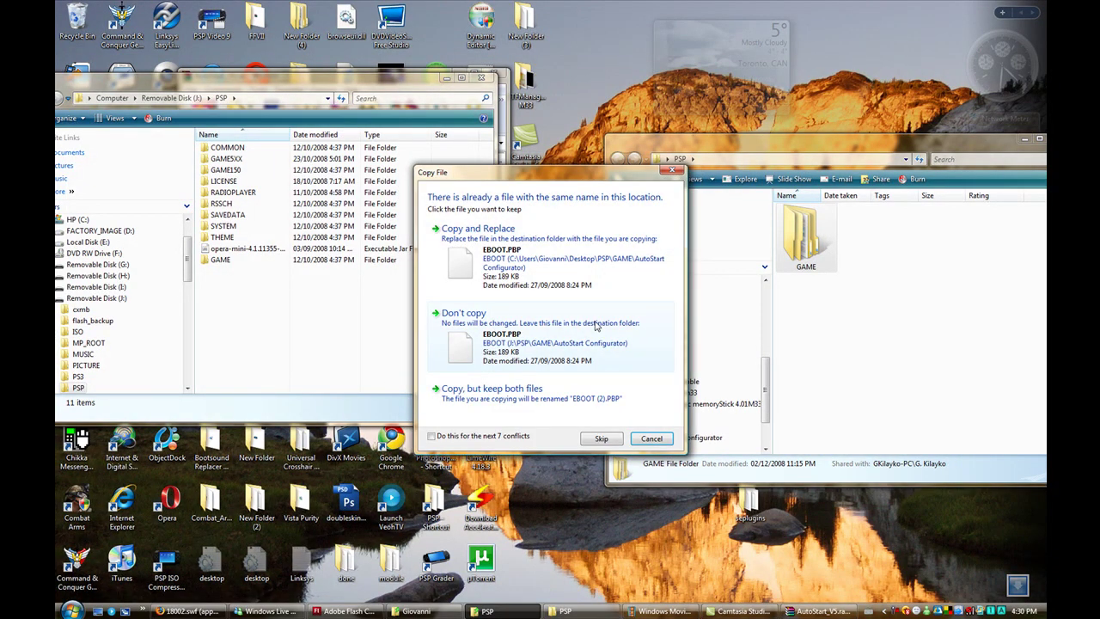
pyautogui.click(521, 255)
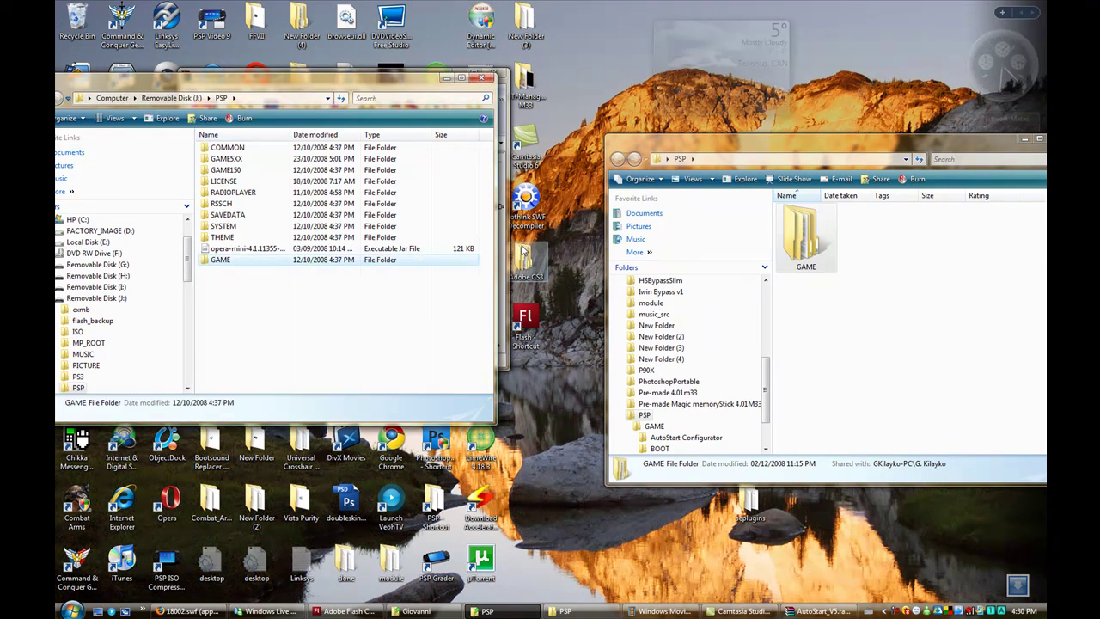
# Close the extracted PSP window and open the seplugins folder on Removable Disk (J:)
pyautogui.moveTo(410, 86); pyautogui.dragTo(454, 76)
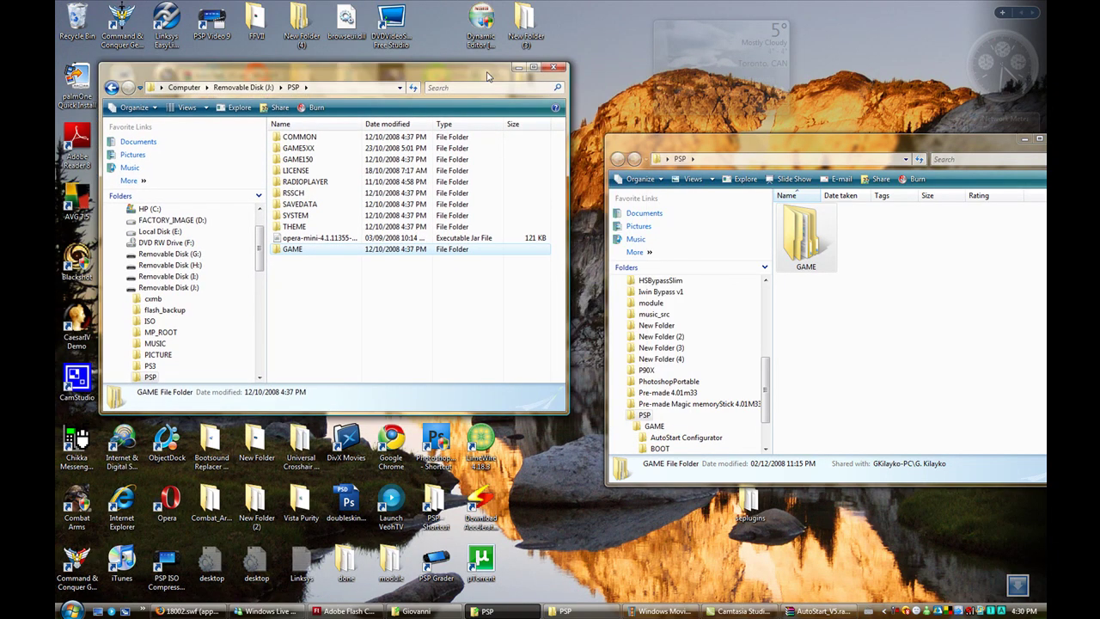
pyautogui.moveTo(808, 153); pyautogui.dragTo(399, 162)
pyautogui.click(637, 145)
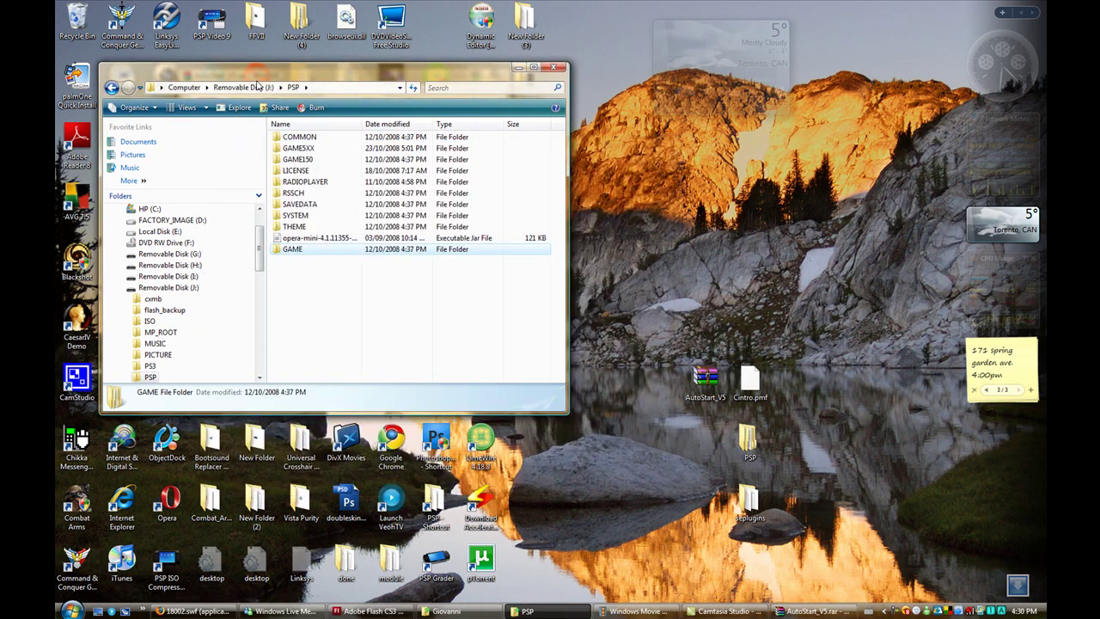
pyautogui.click(112, 87)
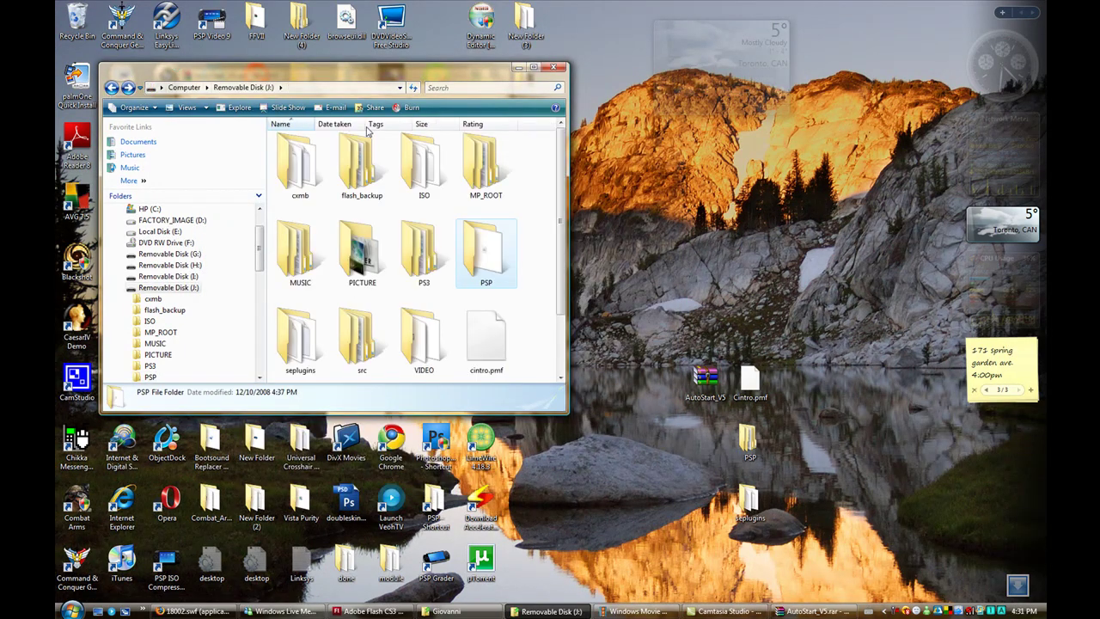
pyautogui.doubleClick(303, 352)
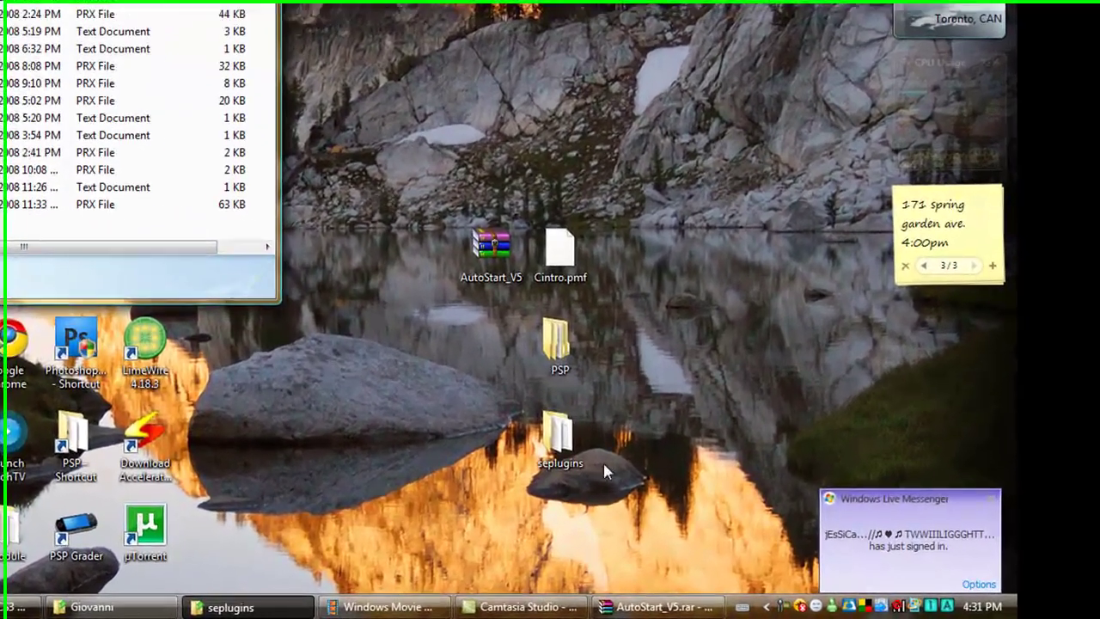
# Copy AutoStart.prx from the desktop seplugins folder into J:\seplugins, replacing the old copy
pyautogui.click(756, 505)
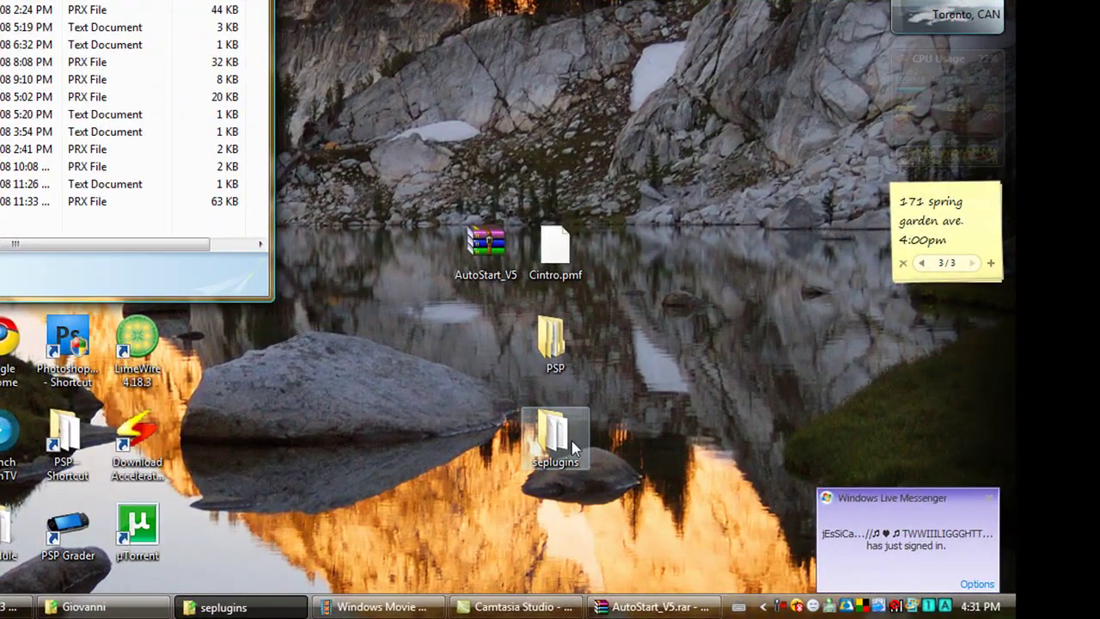
pyautogui.doubleClick(572, 446)
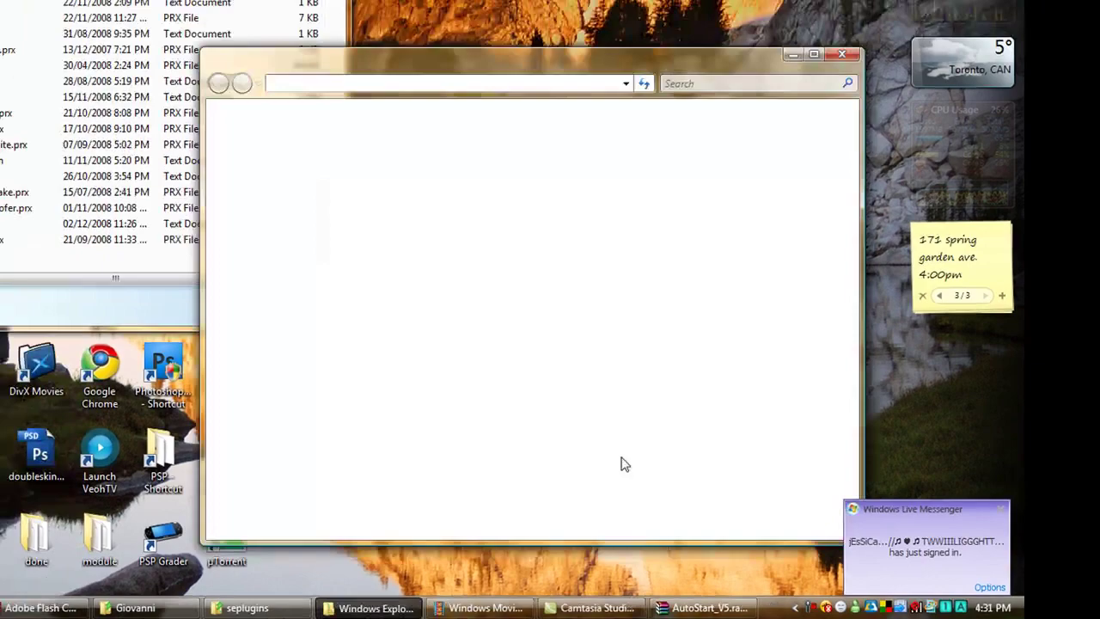
pyautogui.moveTo(392, 105); pyautogui.dragTo(563, 1)
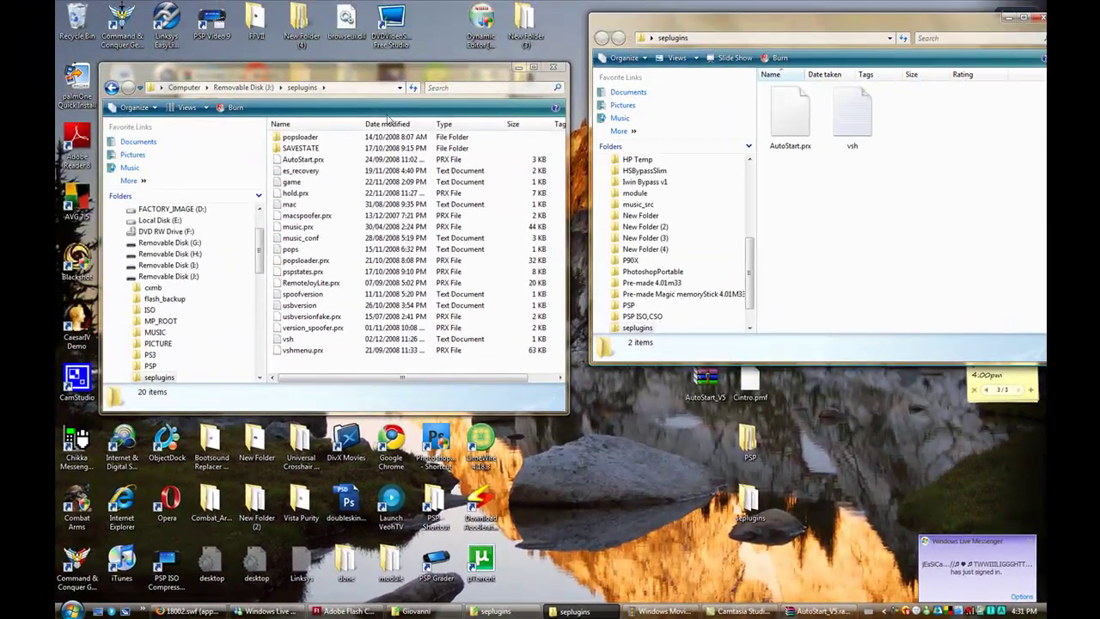
pyautogui.moveTo(421, 76); pyautogui.dragTo(396, 32)
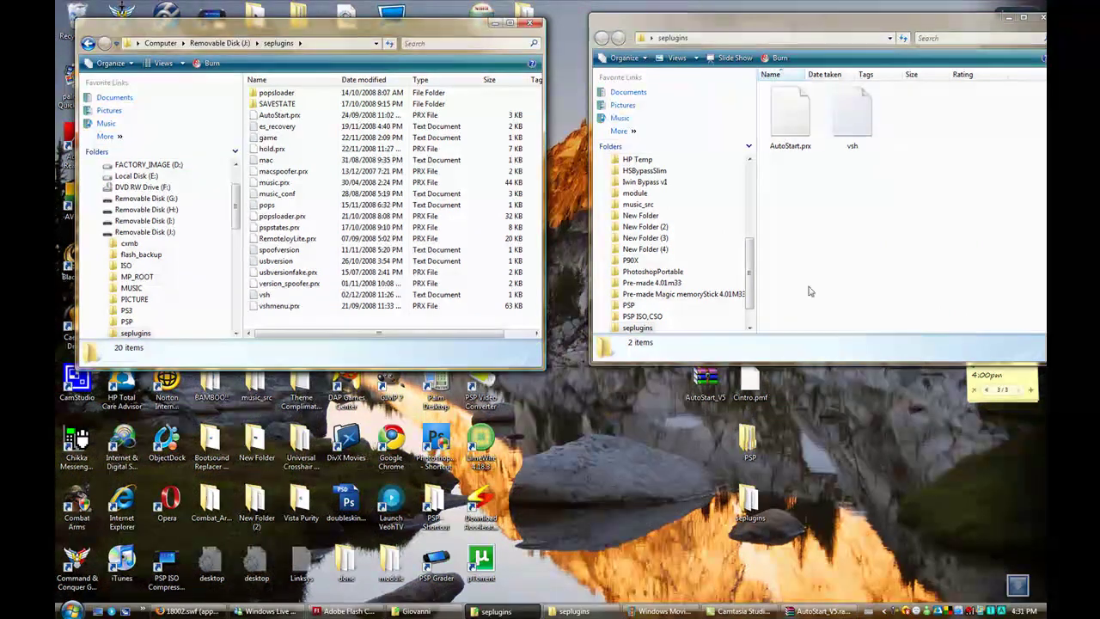
pyautogui.click(744, 514)
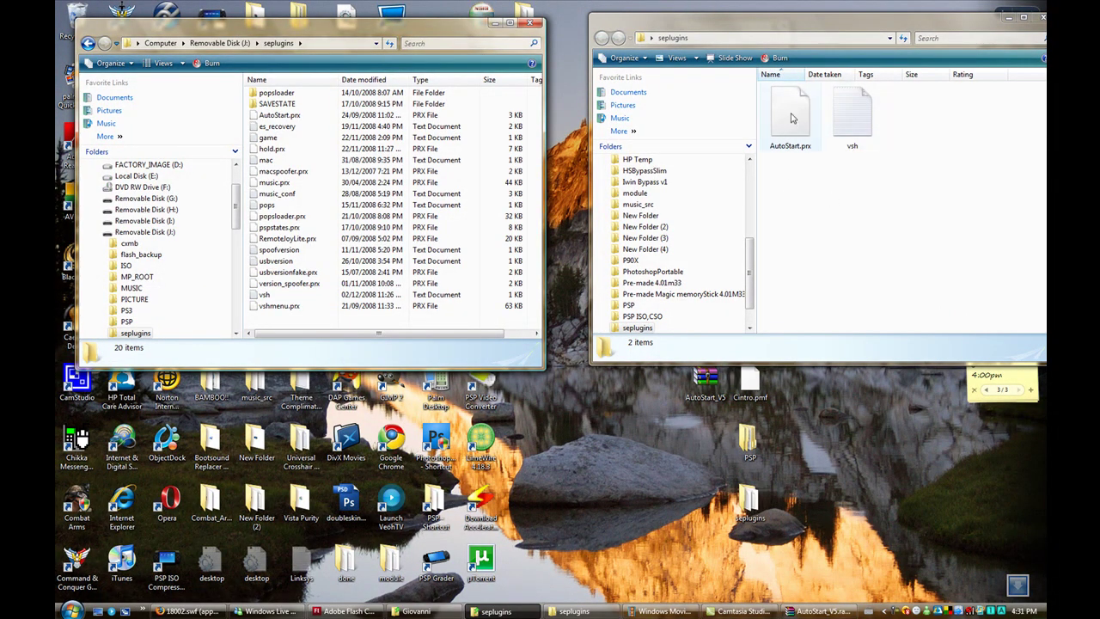
pyautogui.moveTo(793, 118); pyautogui.dragTo(554, 281)
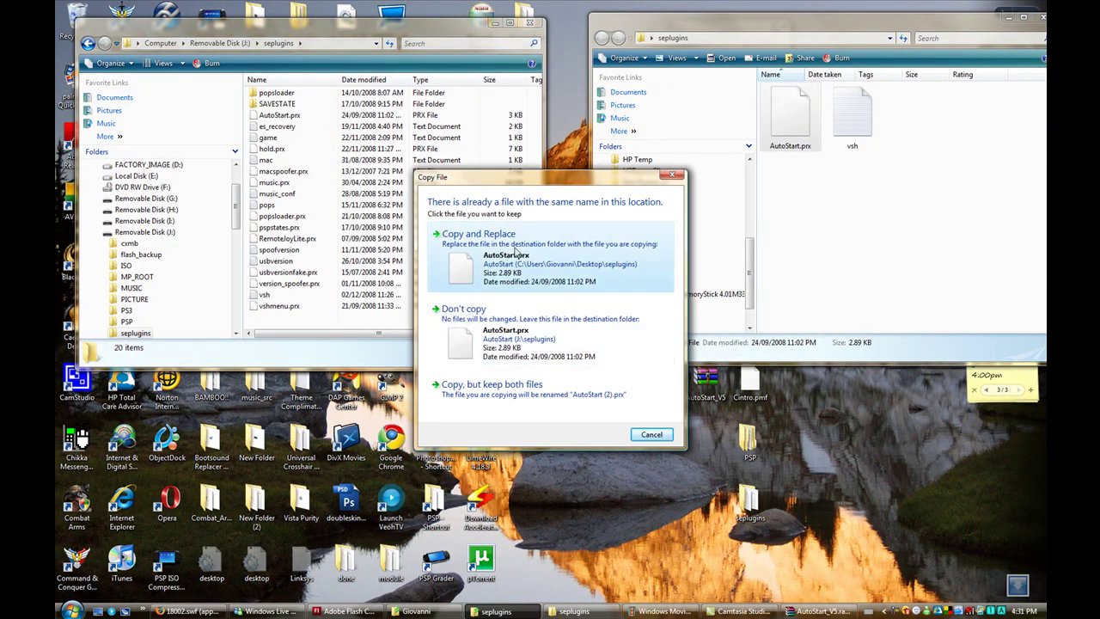
pyautogui.click(515, 250)
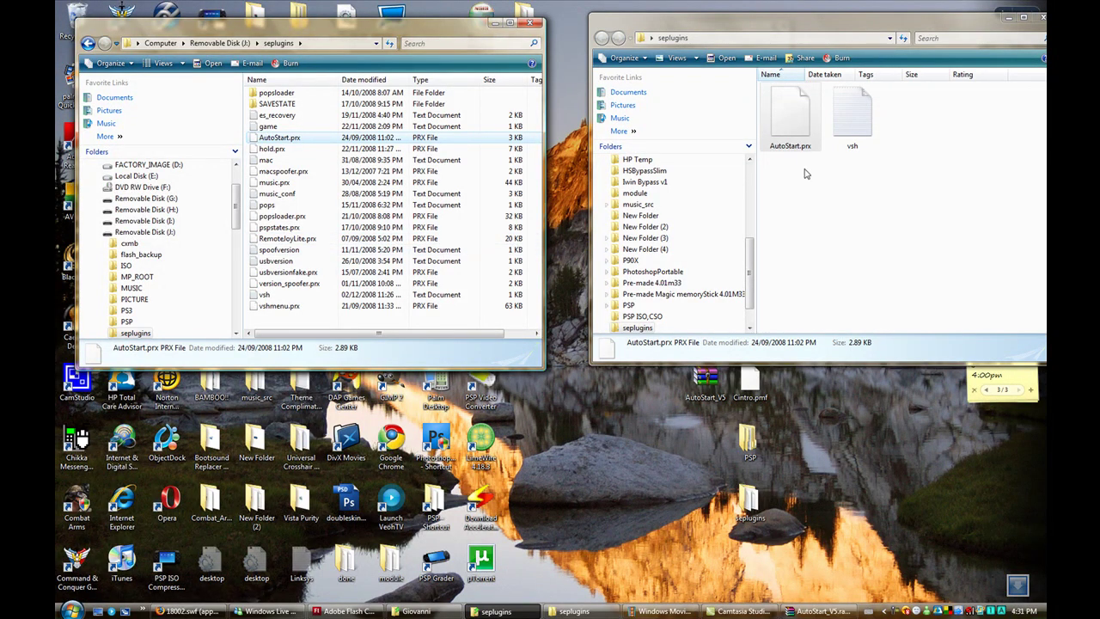
# Open both vsh files side by side and delete the last AutoStart line in the stick's copy
pyautogui.click(846, 119)
pyautogui.doubleClick(847, 119)
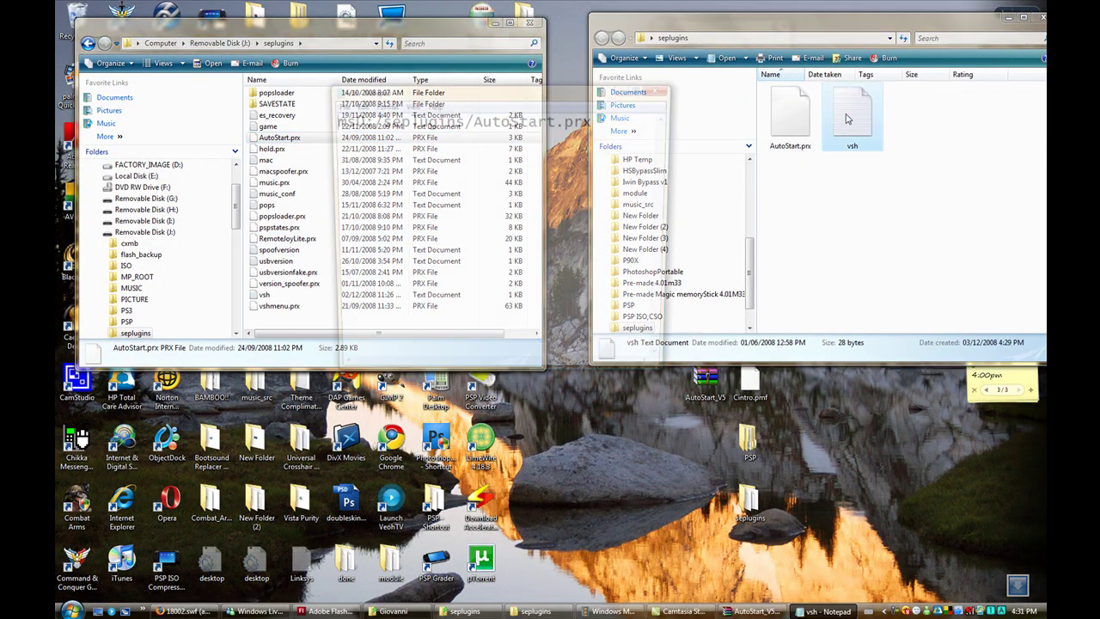
pyautogui.moveTo(544, 96); pyautogui.dragTo(900, 89)
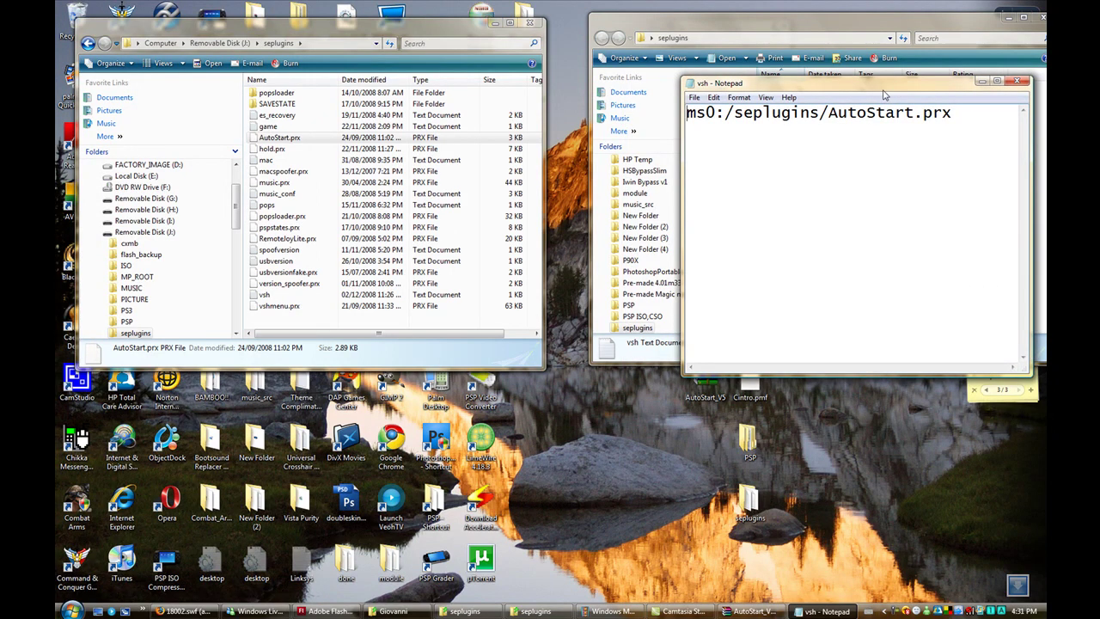
pyautogui.click(265, 296)
pyautogui.doubleClick(265, 296)
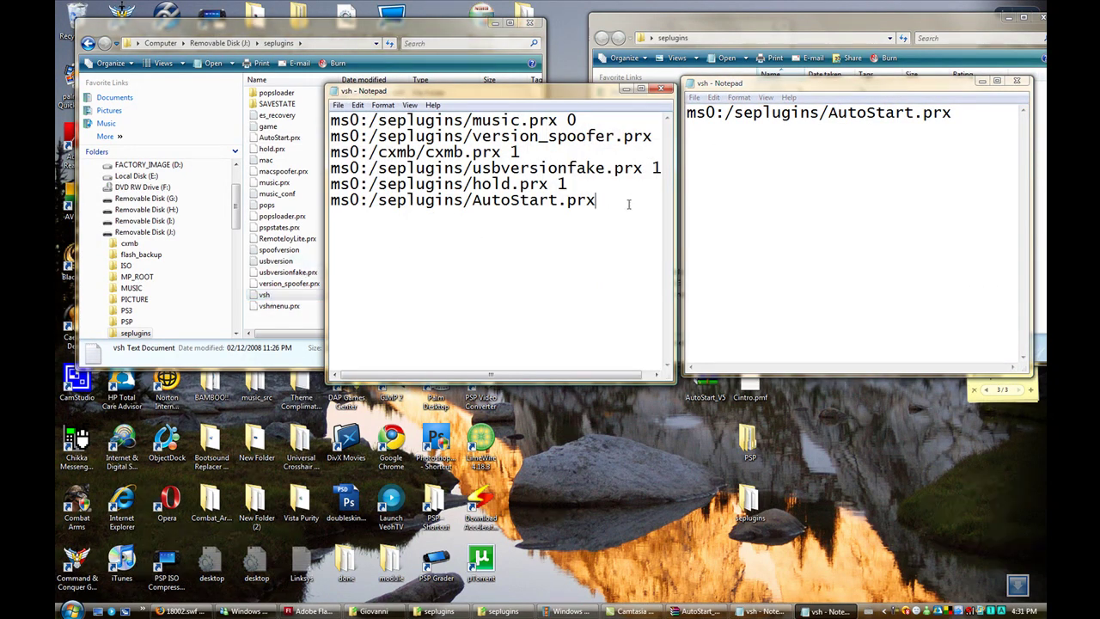
pyautogui.moveTo(628, 204); pyautogui.dragTo(299, 205)
pyautogui.press('Delete')
# Copy the ms0:/seplugins/AutoStart.prx line from the downloaded vsh to the stick's vsh and save
pyautogui.moveTo(953, 113); pyautogui.dragTo(688, 112)
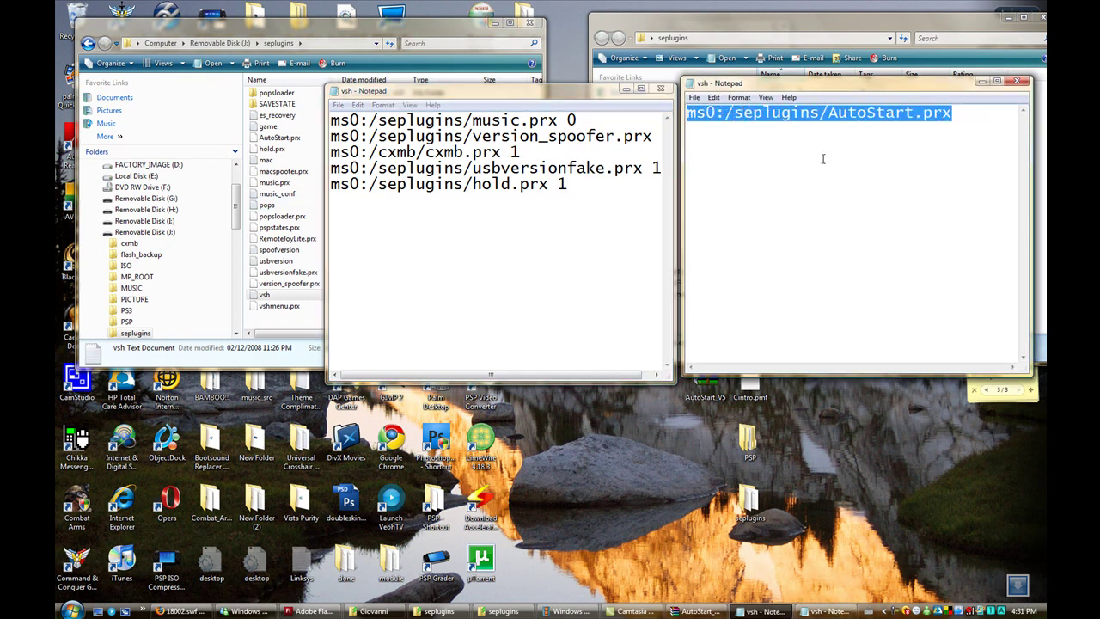
pyautogui.rightClick(825, 119)
pyautogui.click(859, 160)
pyautogui.rightClick(401, 245)
pyautogui.click(428, 294)
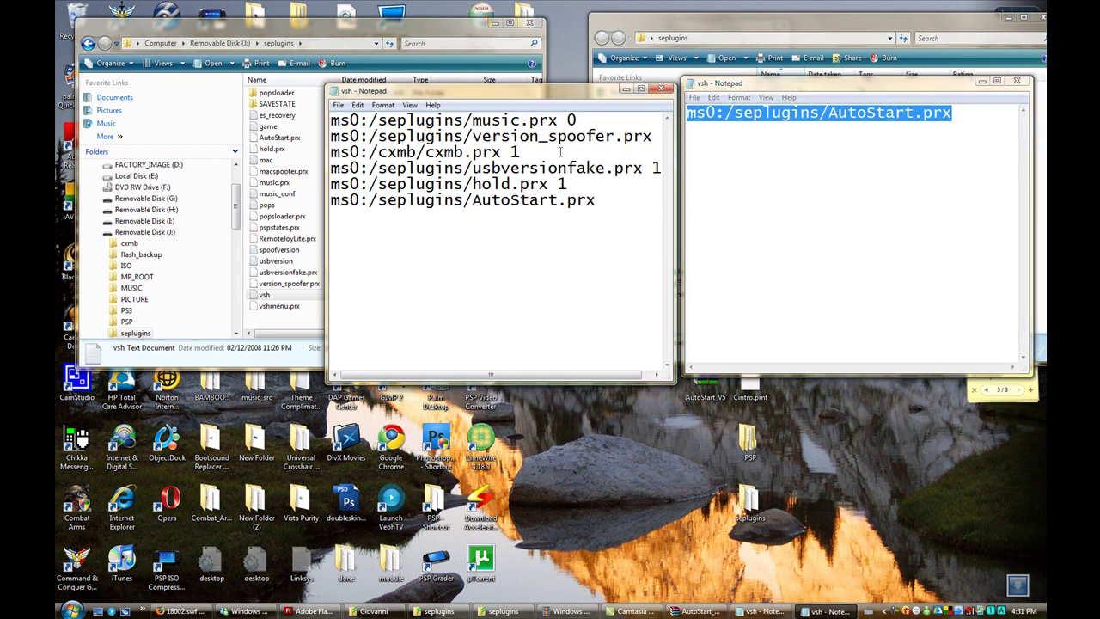
pyautogui.click(338, 105)
pyautogui.click(357, 145)
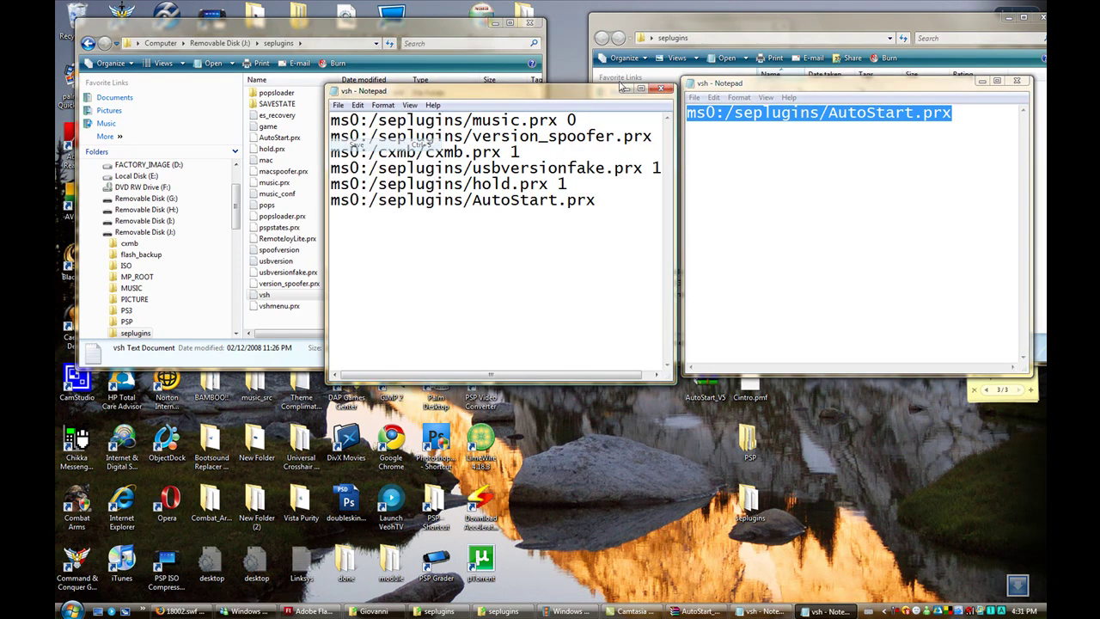
# Close both vsh files and the downloaded seplugins window
pyautogui.click(662, 90)
pyautogui.click(1017, 81)
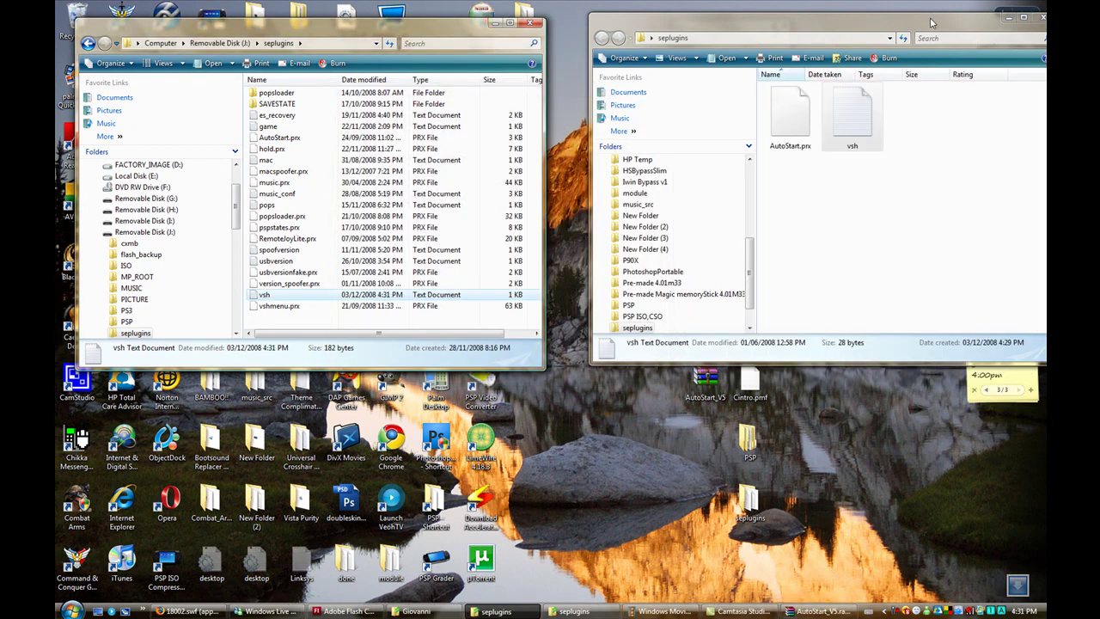
pyautogui.moveTo(927, 27); pyautogui.dragTo(604, 83)
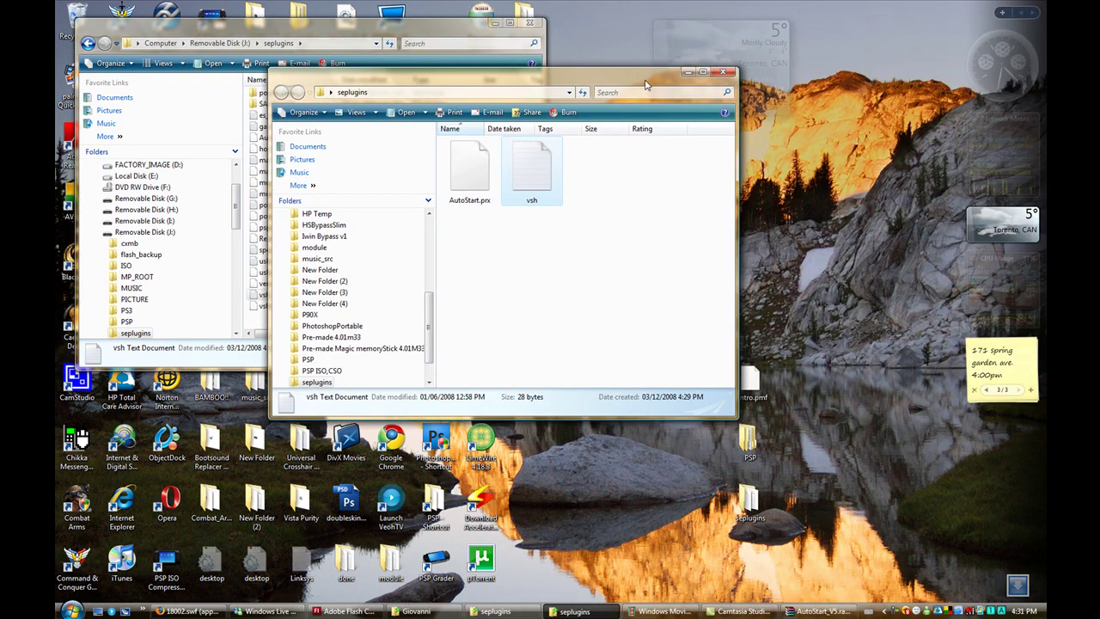
pyautogui.click(718, 73)
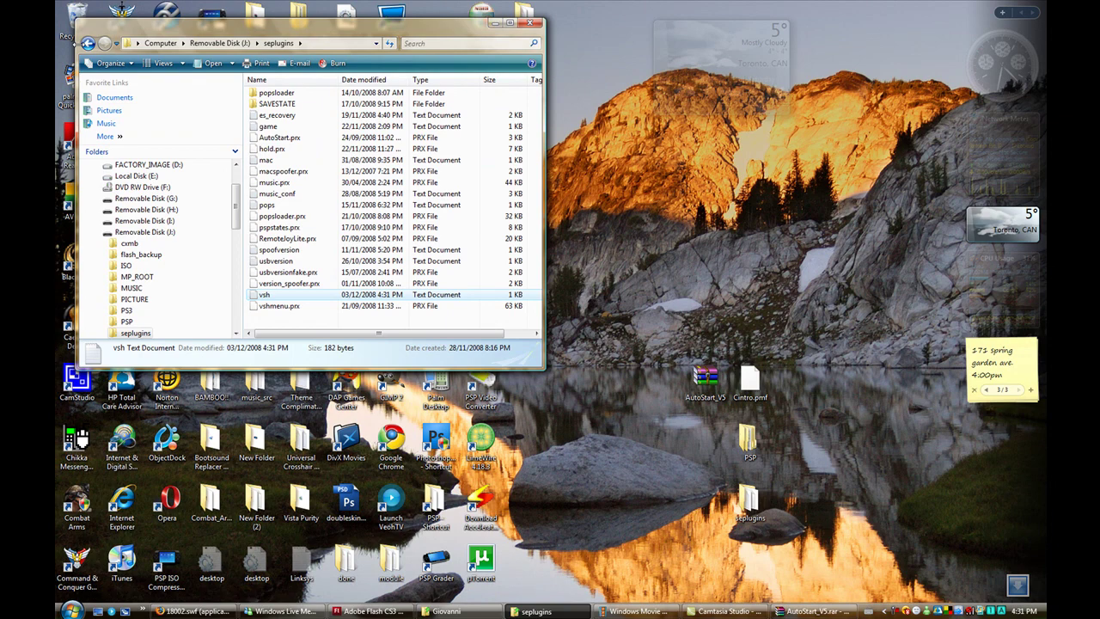
# Return to the root of Removable Disk (J:) and drag Cintro.pmf into it from the desktop
pyautogui.click(87, 44)
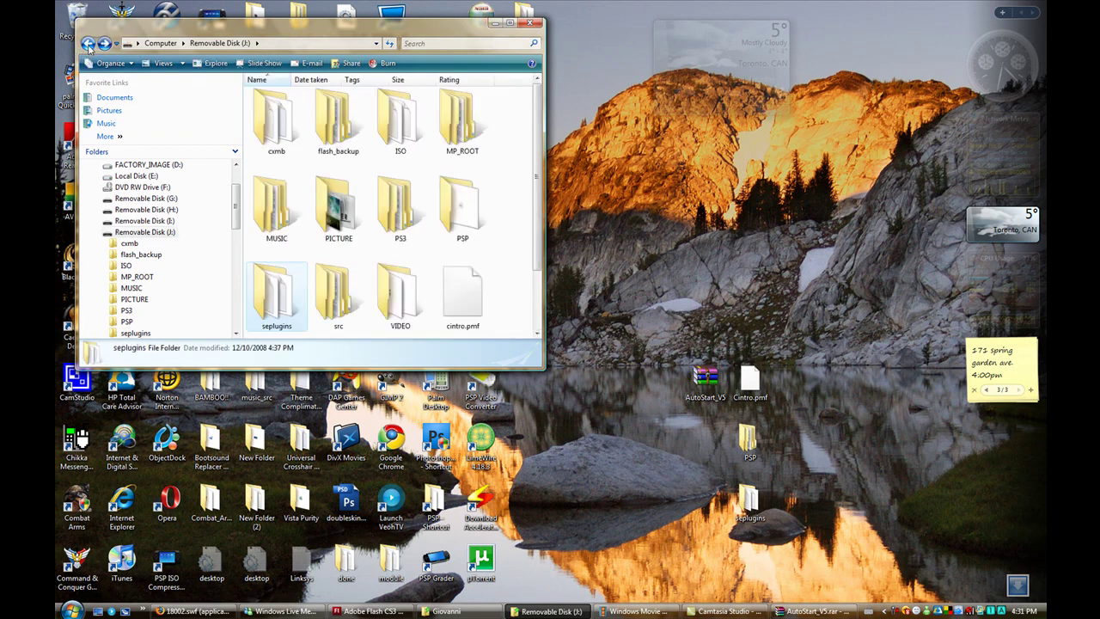
pyautogui.moveTo(746, 398); pyautogui.dragTo(509, 301)
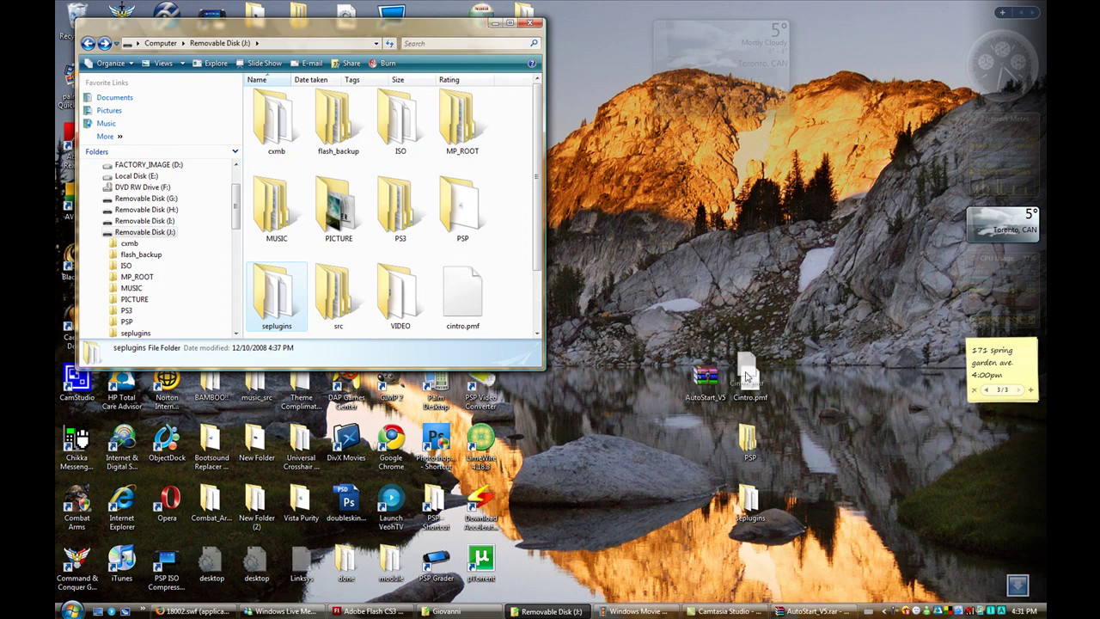
pyautogui.click(461, 305)
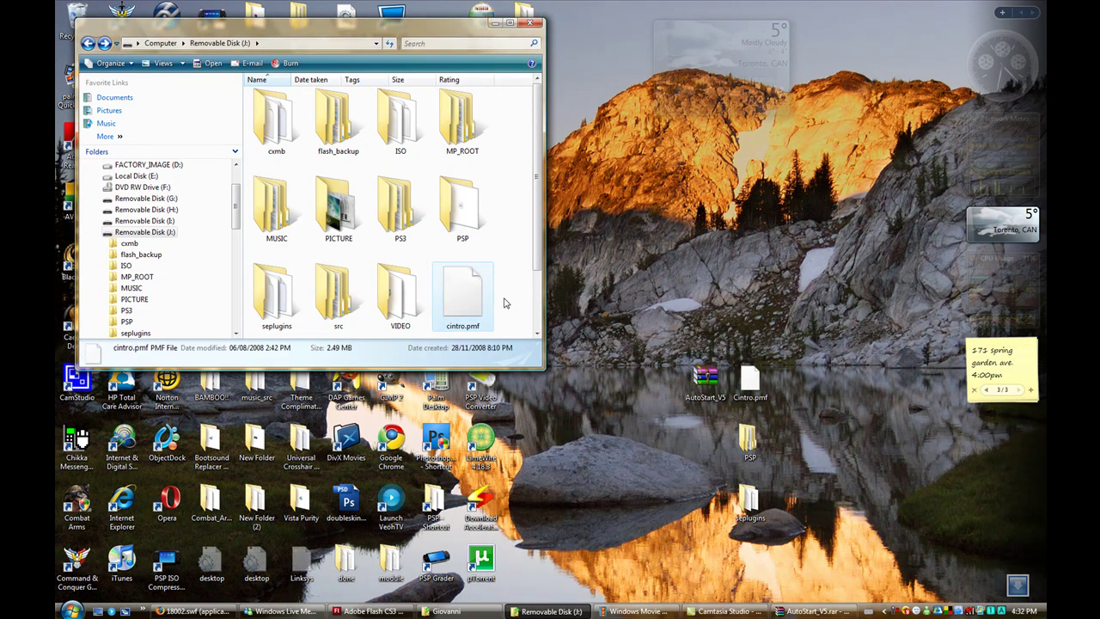
pyautogui.click(516, 321)
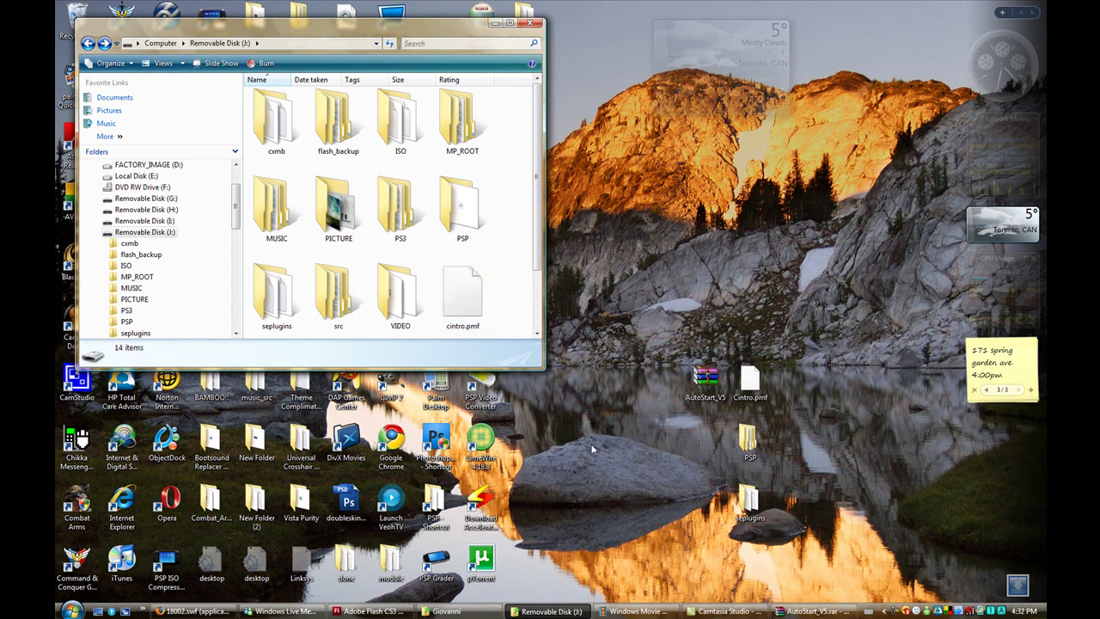